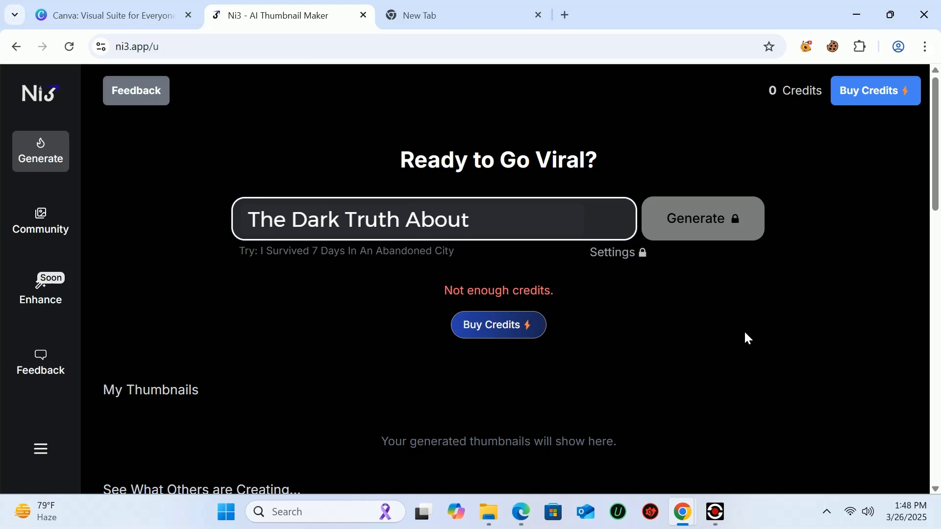
Enter a video title idea beginning 'The Dark Truth About' into Ni3's thumbnail prompt.
type("e Dark Truth About Jeff Bezos")
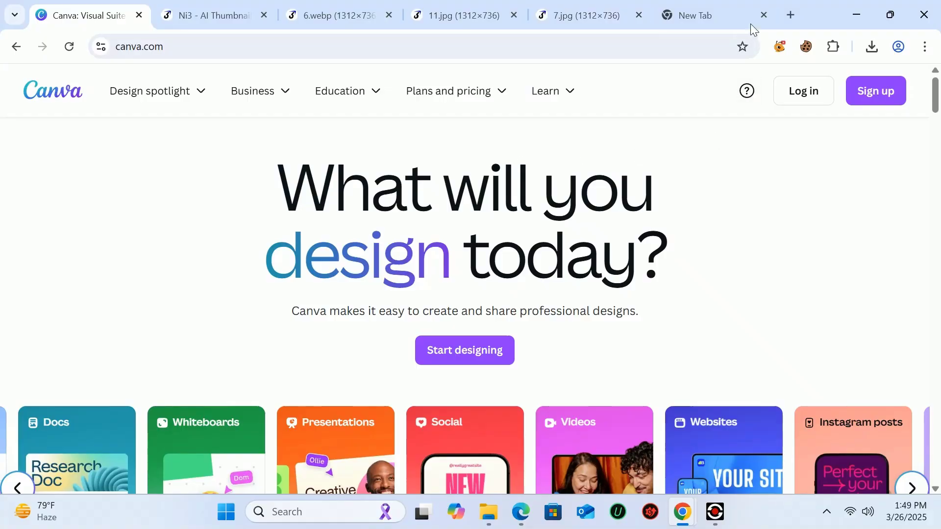
Import the onhaxpk.net Canva cookie set into canva.com with Cookie-Editor.
left_click(716, 17)
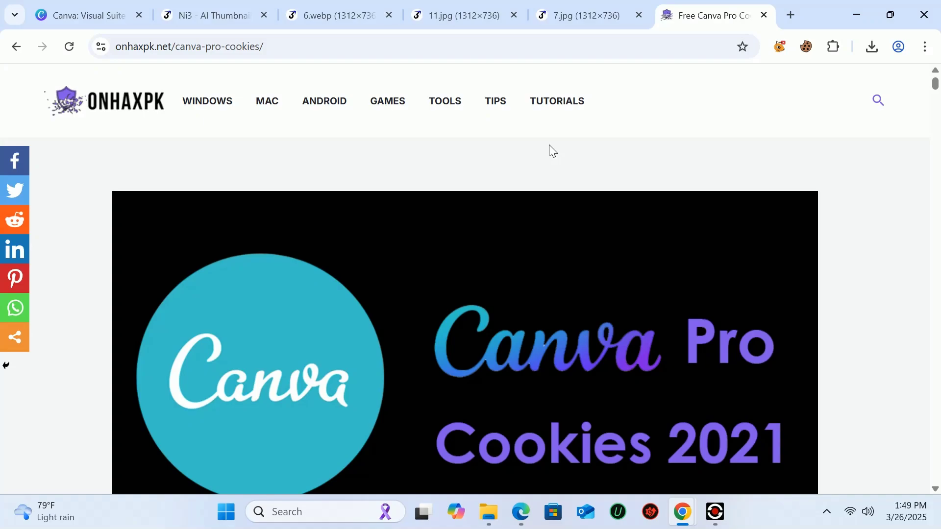
scroll(552, 149, "down", 20)
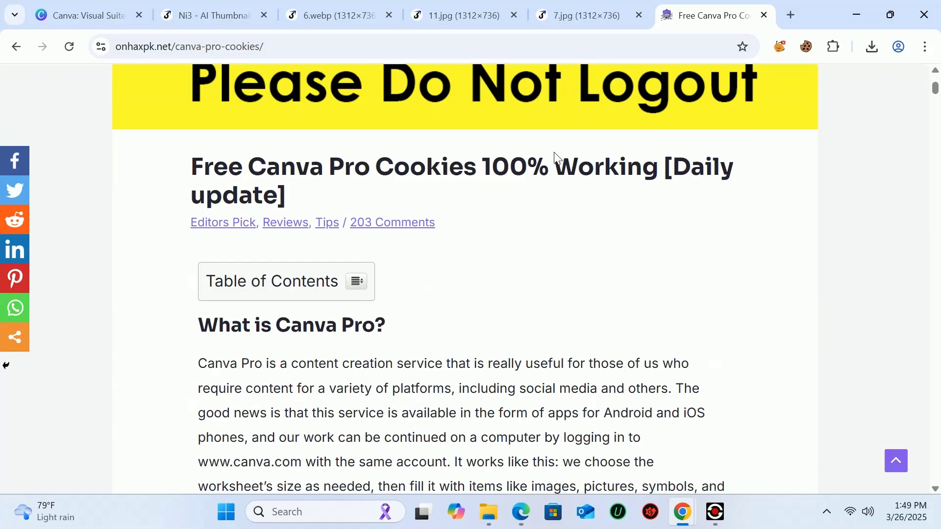
scroll(556, 152, "down", 15)
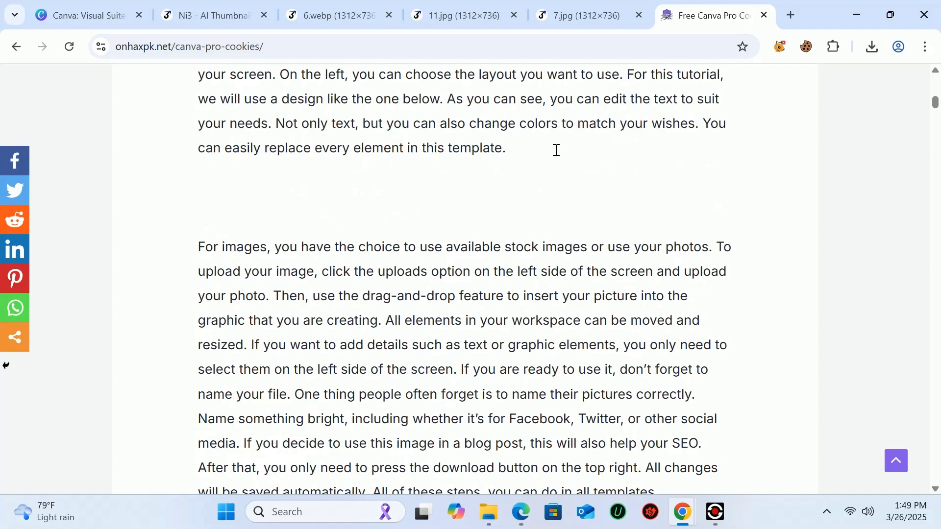
scroll(557, 155, "down", 20)
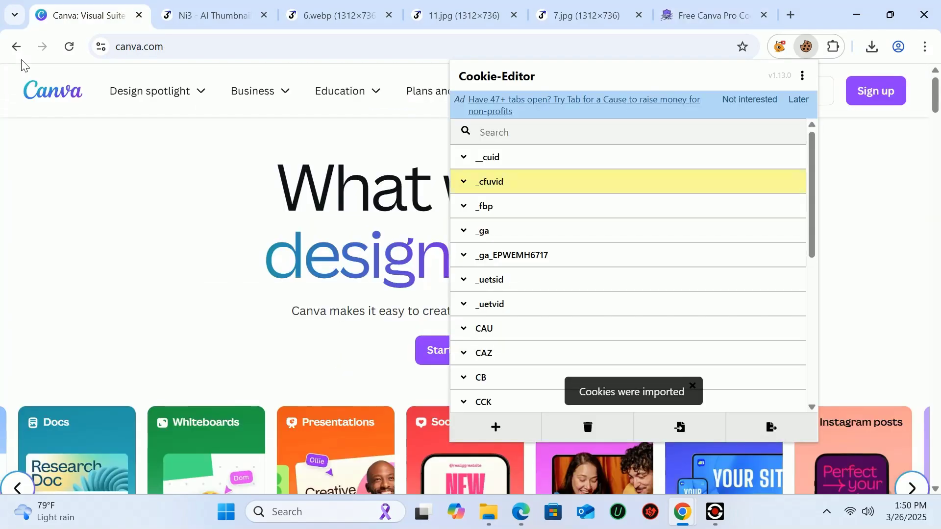
left_click(70, 48)
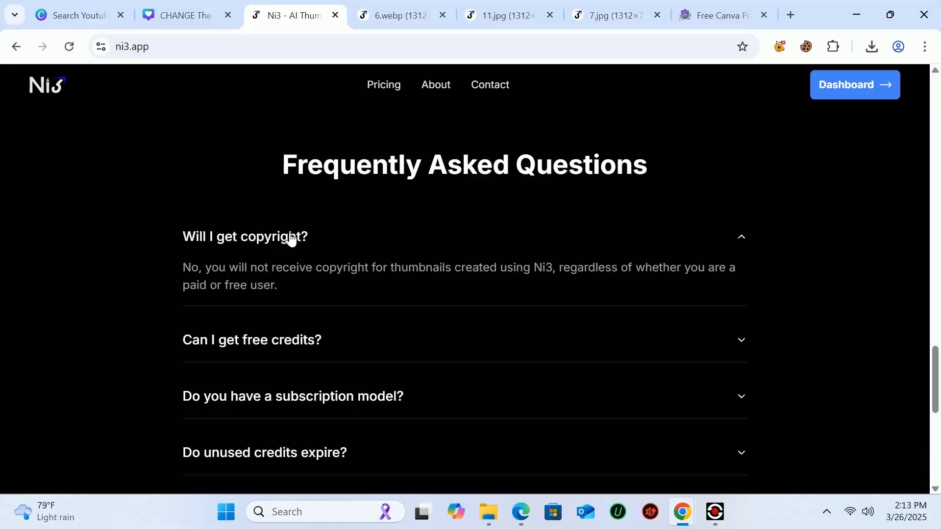
Highlight Ni3's FAQ answer saying its thumbnails carry no copyright.
left_click_drag(181, 270, 239, 271)
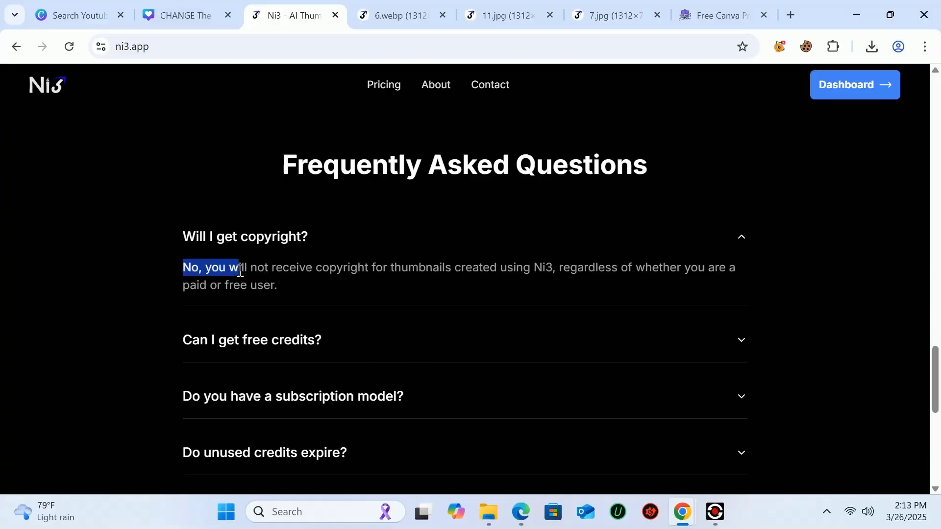
left_click_drag(300, 272, 473, 280)
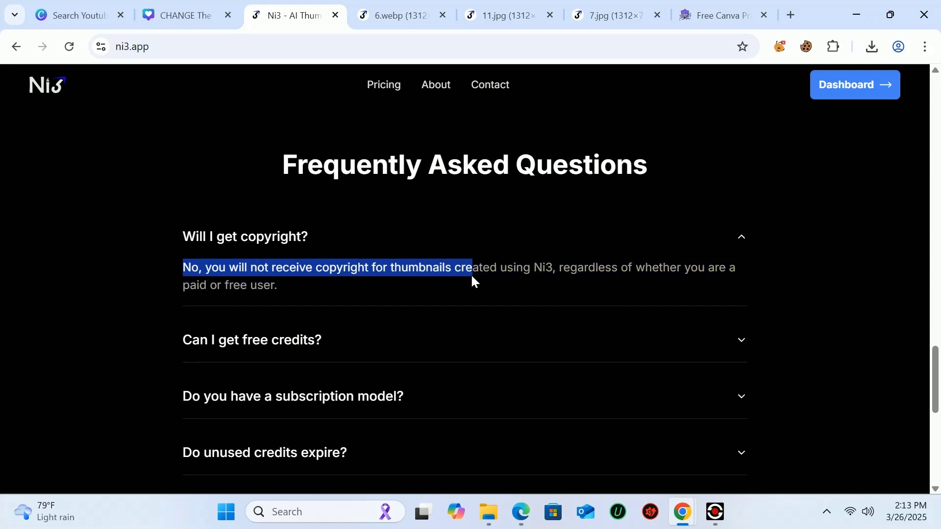
left_click_drag(580, 279, 626, 280)
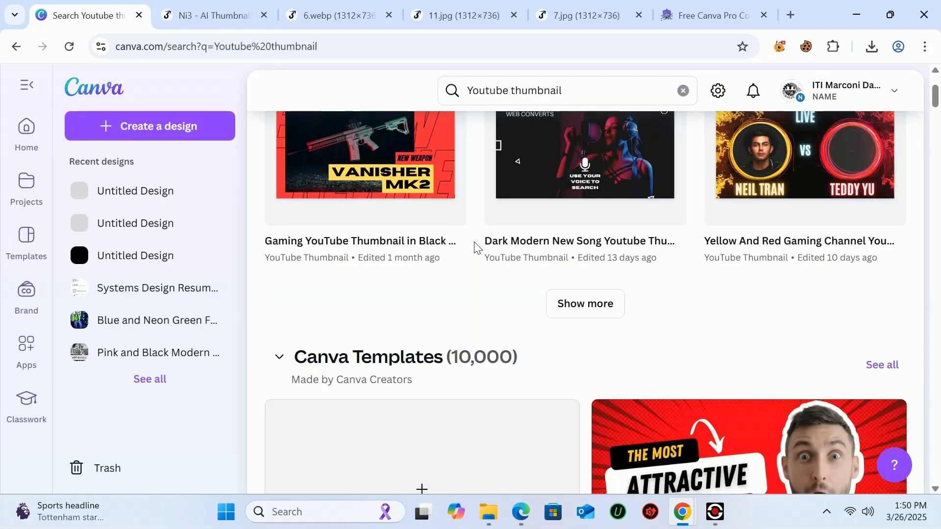
scroll(554, 288, "down", 5)
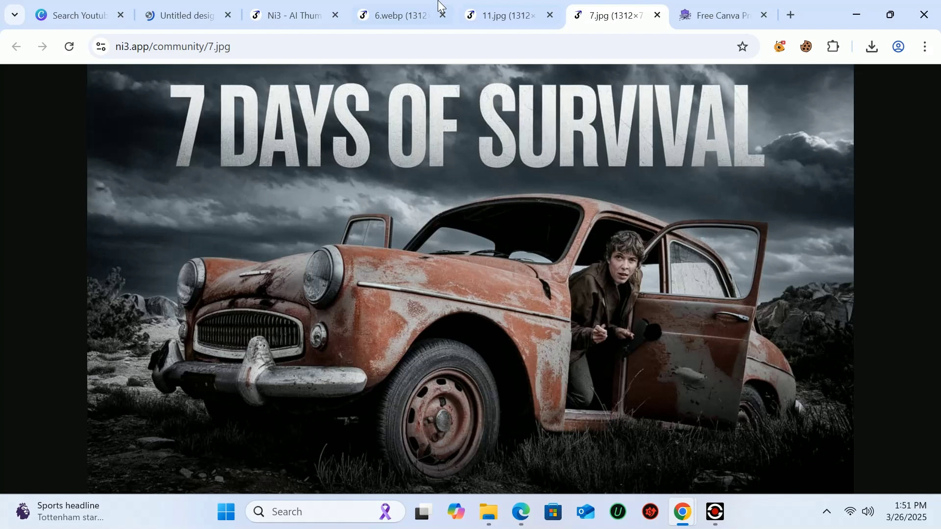
Save The Dark Truth community thumbnail as 6.webp in Downloads.
left_click(295, 14)
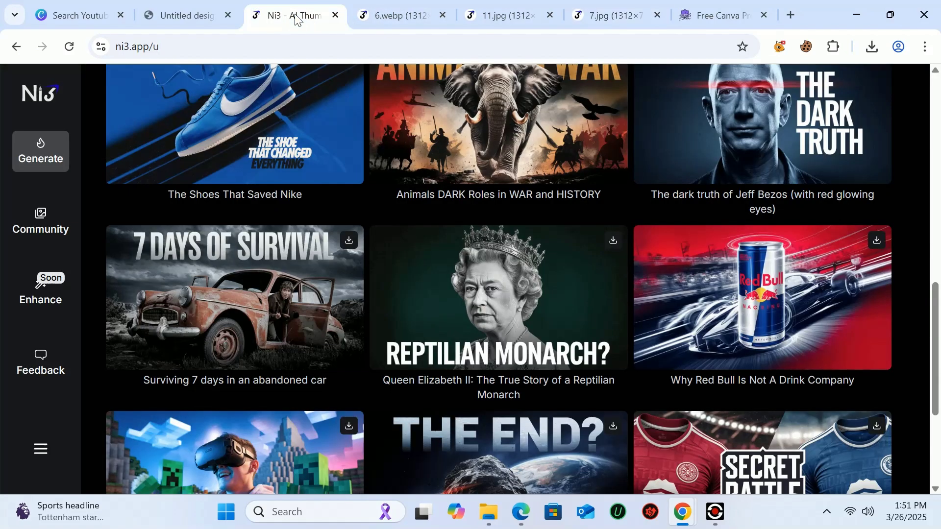
left_click(368, 12)
right_click(401, 237)
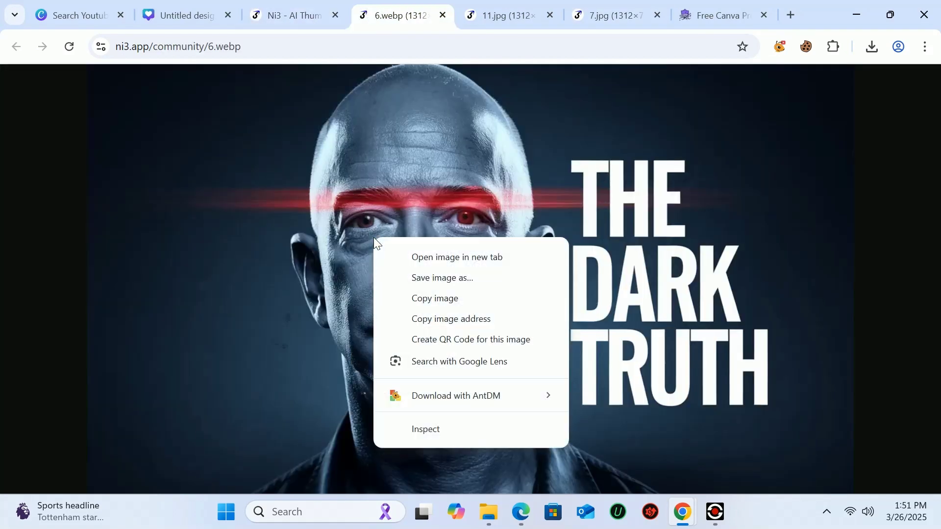
left_click(434, 280)
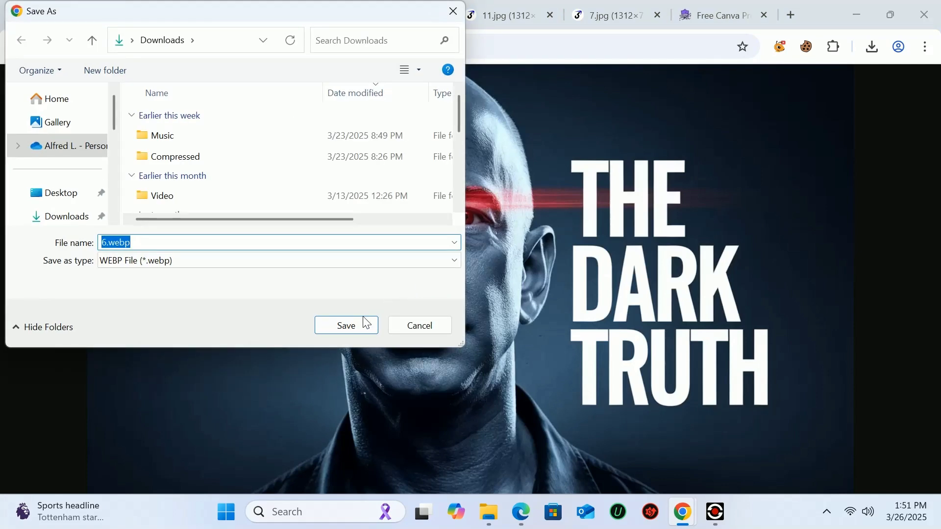
left_click(365, 322)
Stretch The Dark Truth image to cover the whole page and show its Magic Studio tools.
left_click(186, 15)
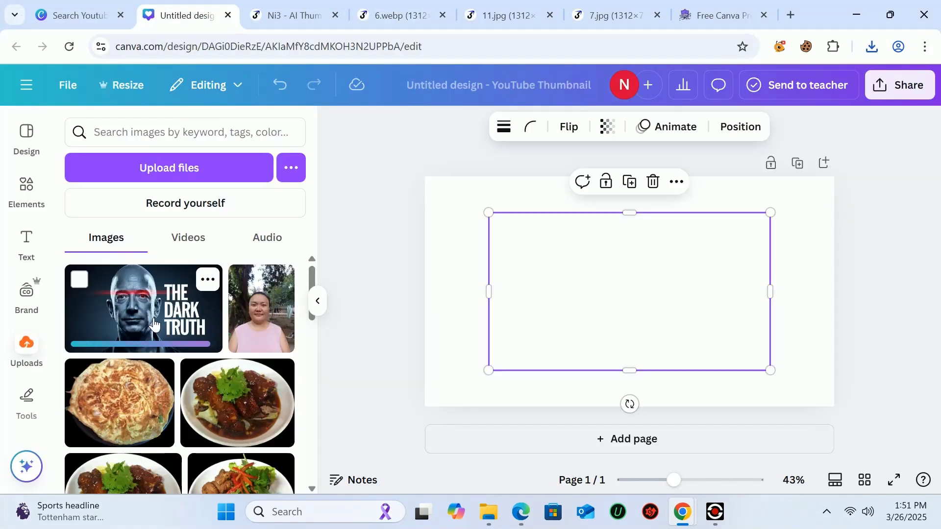
left_click(143, 309)
left_click_drag(628, 289, 565, 259)
left_click_drag(706, 340, 834, 406)
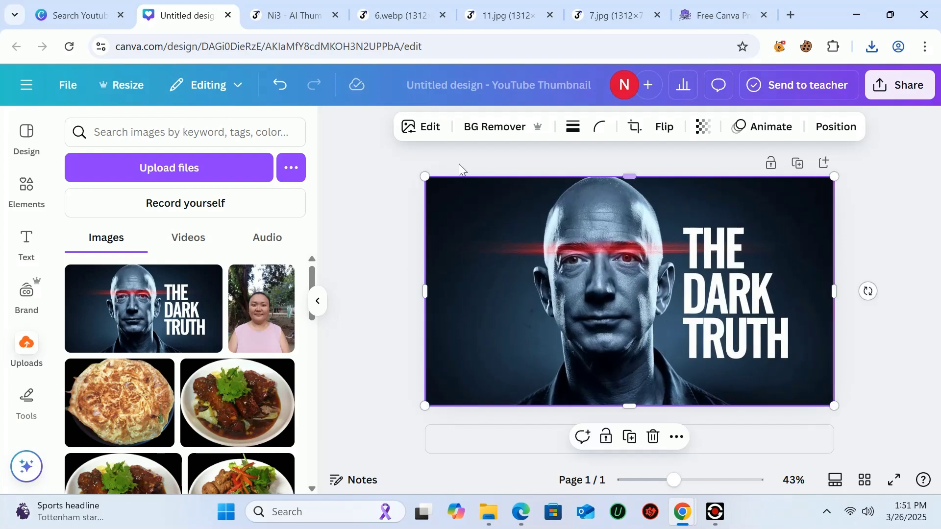
left_click(424, 130)
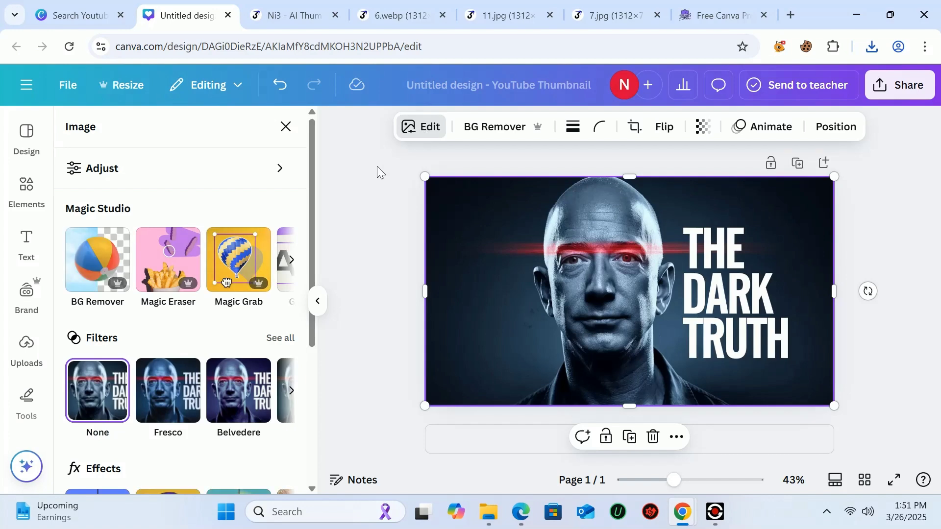
mouse_move(311, 181)
left_mouse_down()
mouse_move(306, 314)
mouse_move(307, 185)
left_mouse_up()
left_click(293, 264)
Magic Grab the man out of the thumbnail and delete him.
left_click(121, 271)
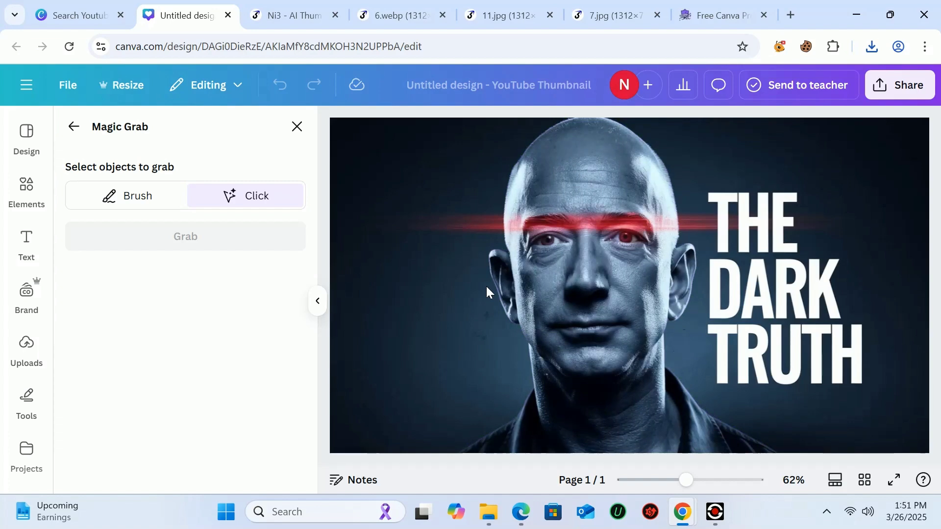
left_click(587, 308)
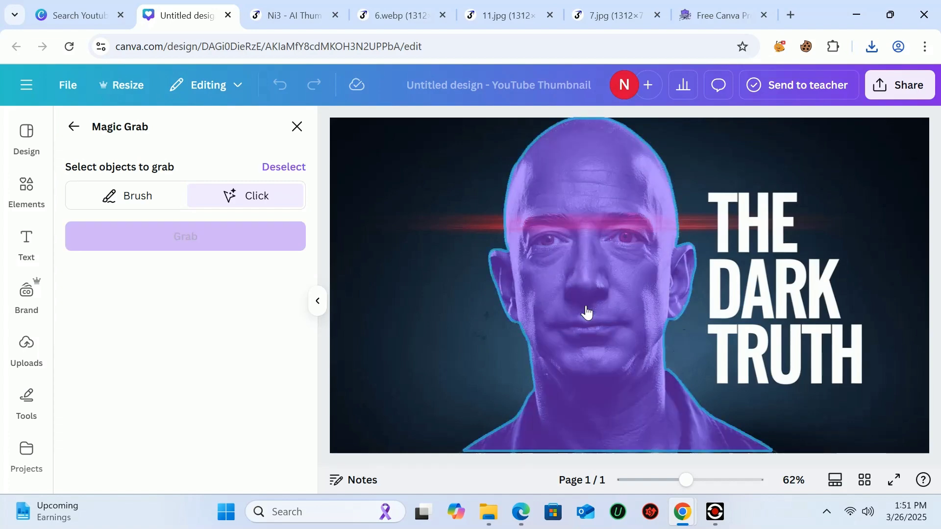
left_click(232, 246)
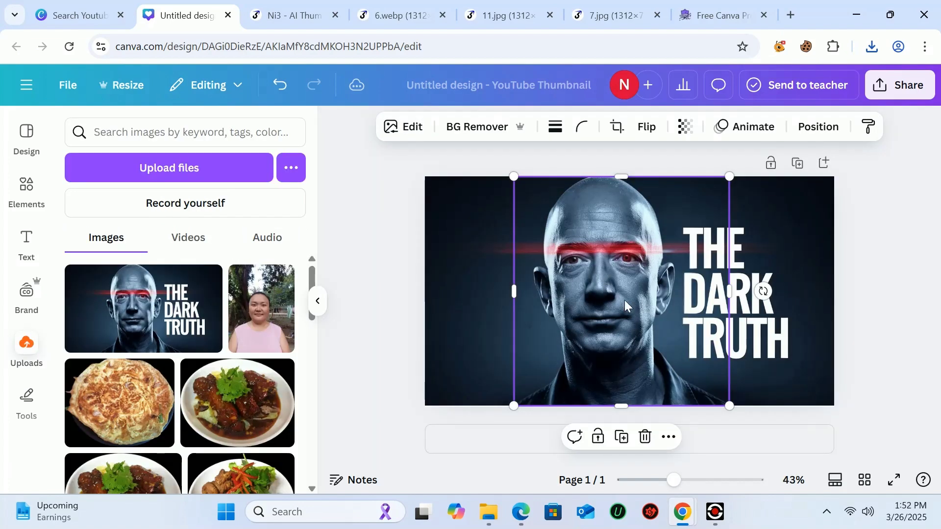
key("Delete")
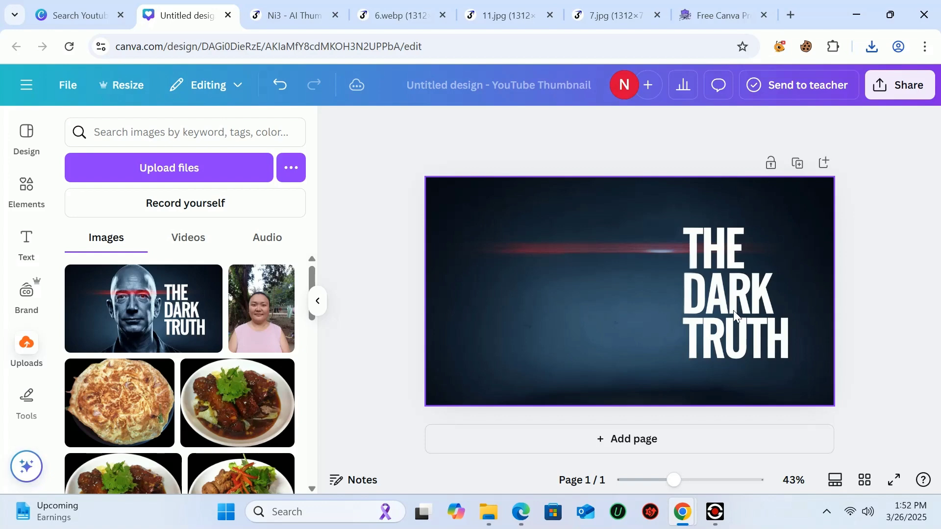
Extract the 'THE DARK TRUTH' title from the background image with Grab Text.
left_click(615, 221)
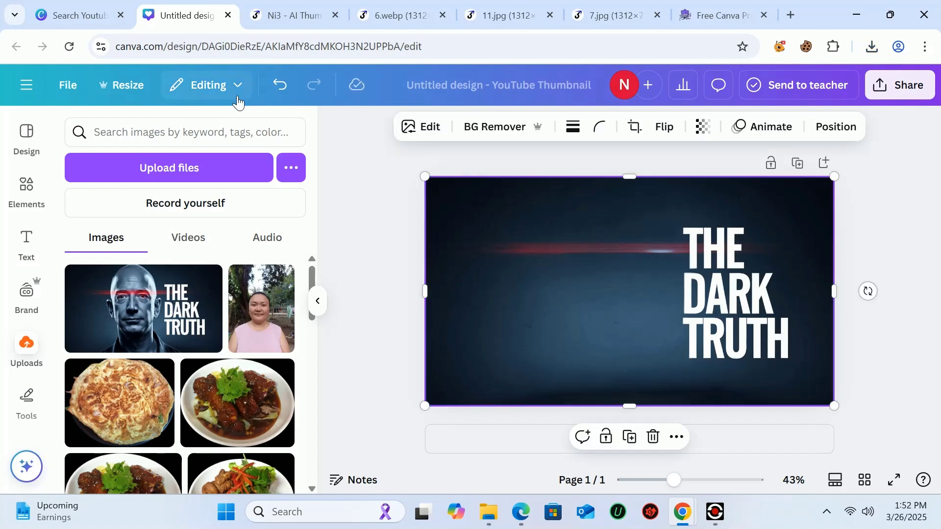
left_click(440, 130)
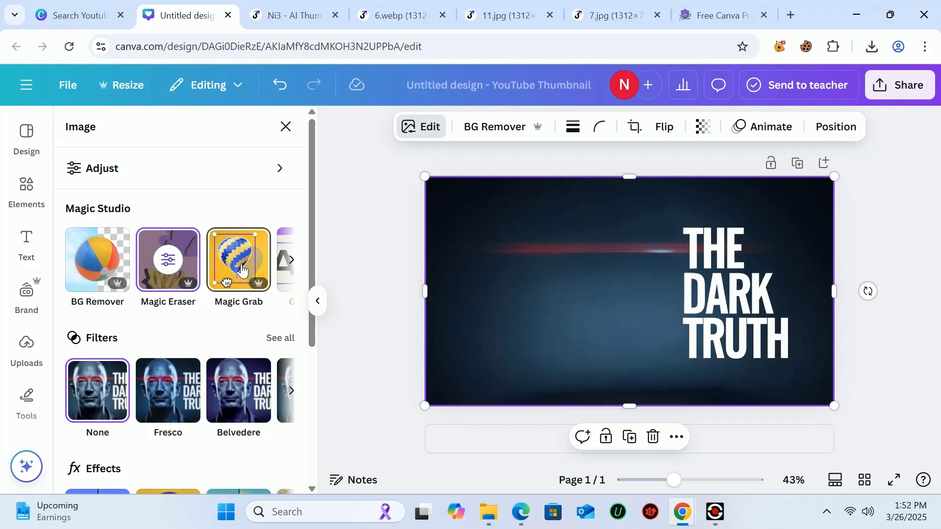
left_click(291, 260)
left_click(203, 258)
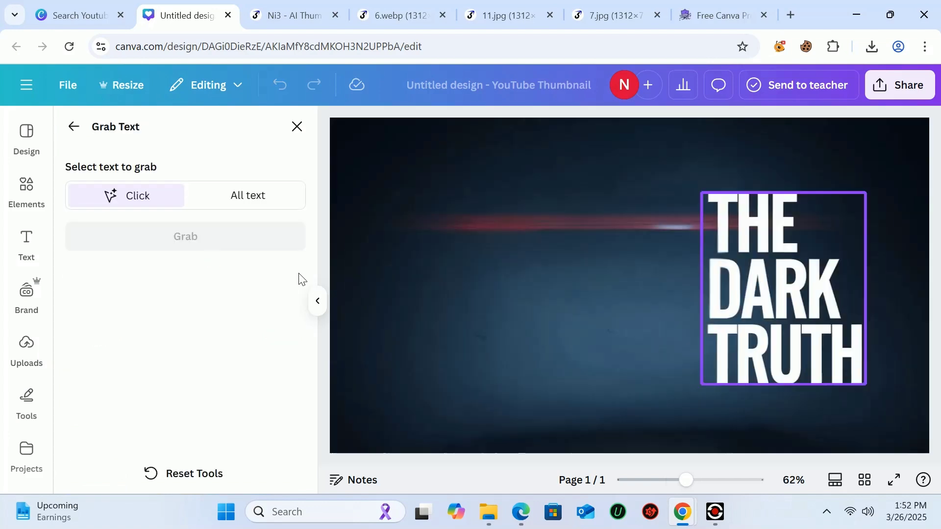
left_click(783, 279)
left_click(181, 236)
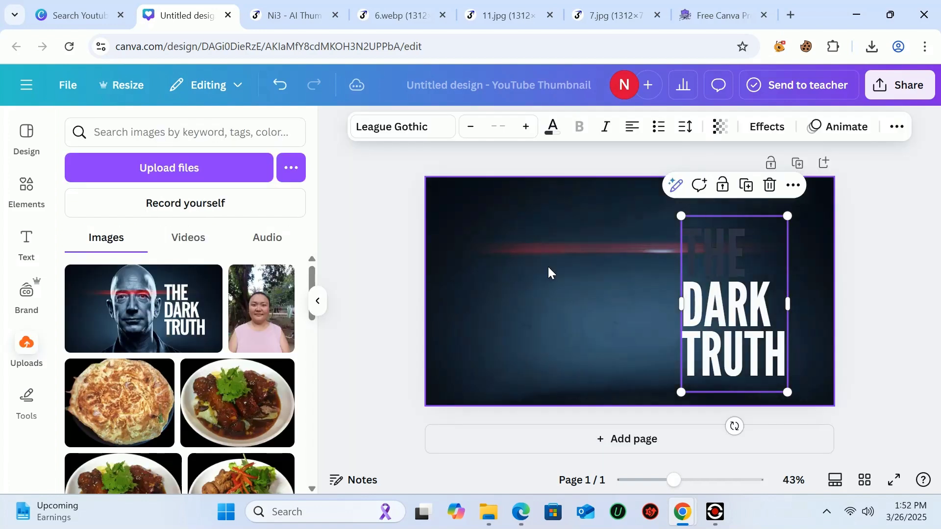
Recolour the first line of the extracted title off-white.
double_click(728, 265)
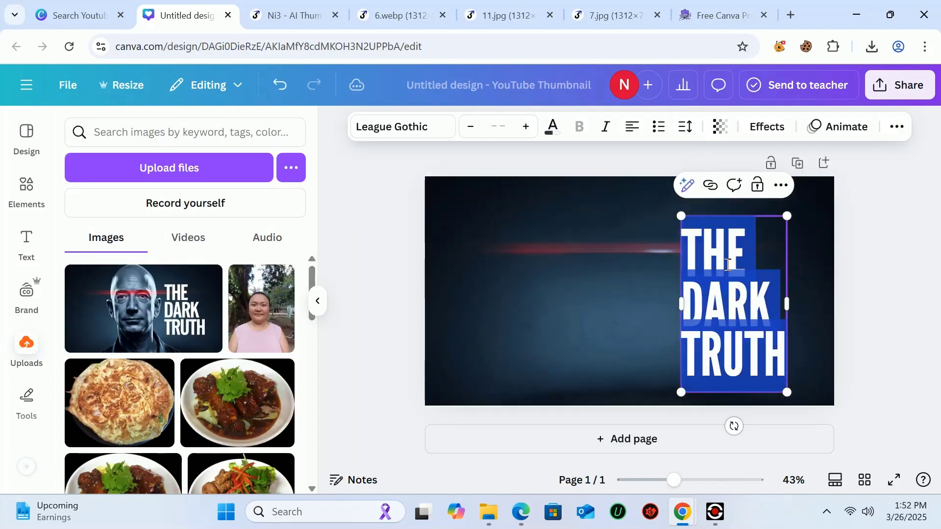
left_click(760, 265)
left_click_drag(666, 256, 749, 257)
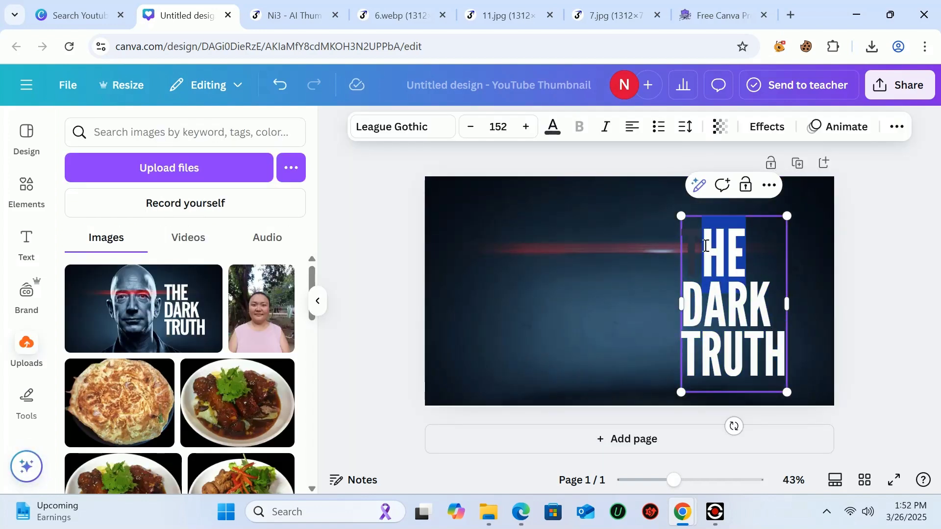
left_click(551, 129)
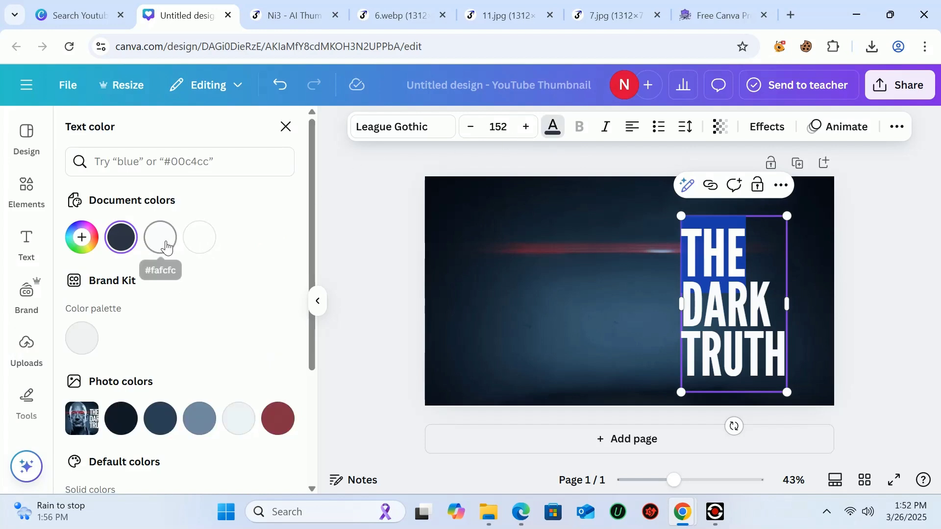
left_click(778, 291)
Reword the title to 'CHANGE The Text TRUTH'.
left_click_drag(748, 253, 686, 254)
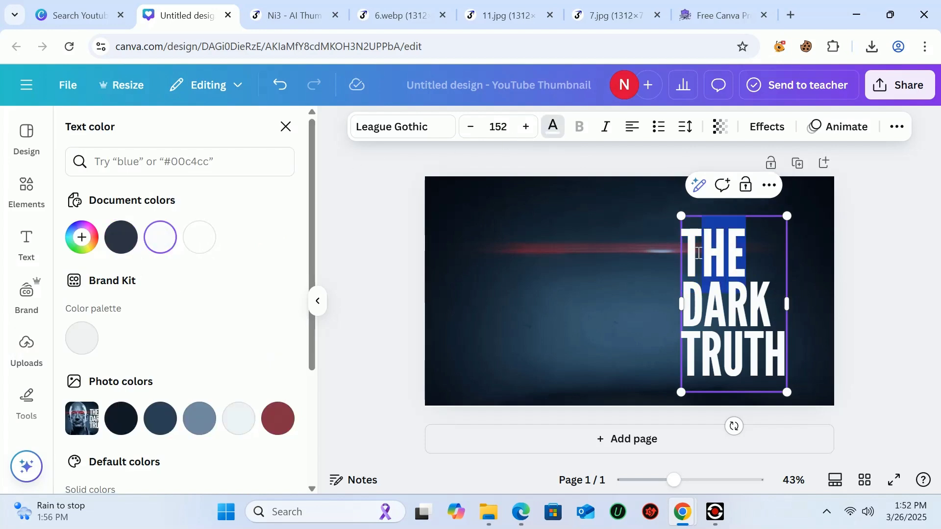
type("Change")
key("BackSpace")
key("BackSpace")
key("BackSpace")
key("BackSpace")
key("BackSpace")
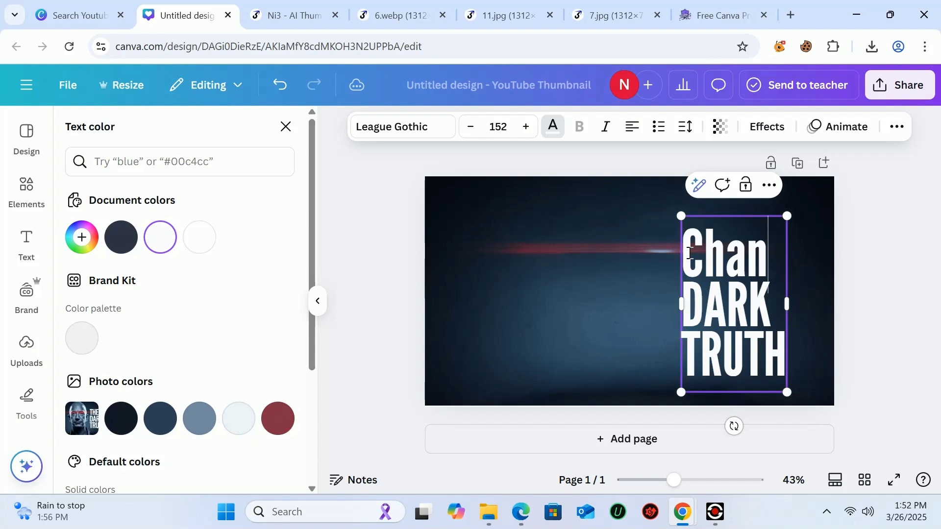
type("HANGE")
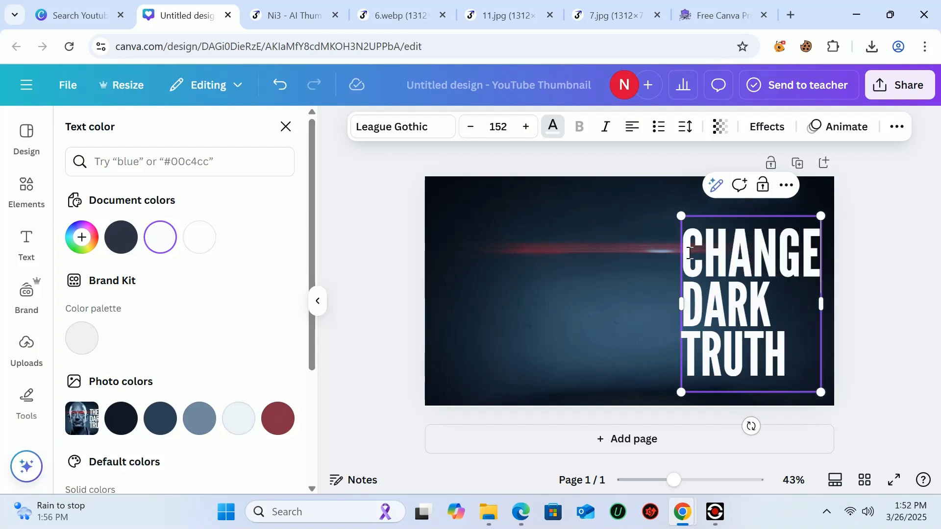
key("BackSpace")
key("BackSpace")
key("BackSpace")
key("BackSpace")
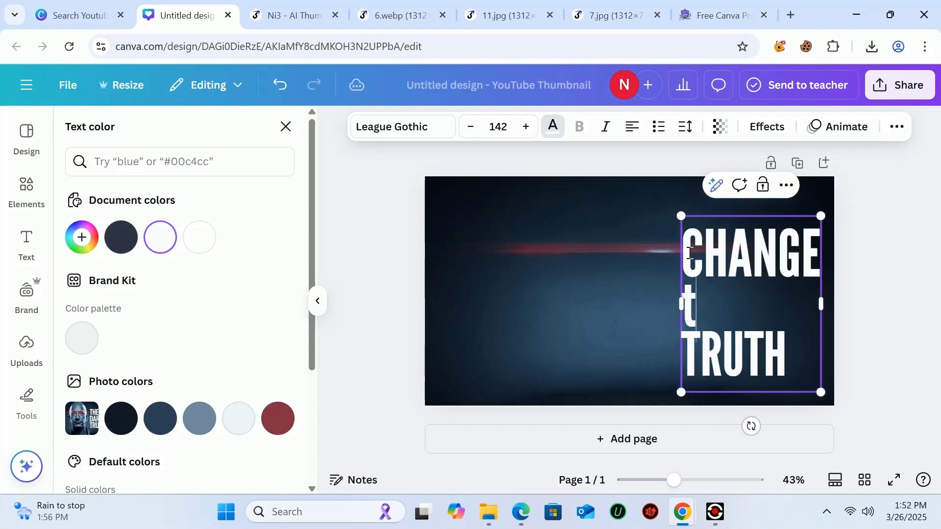
type("The")
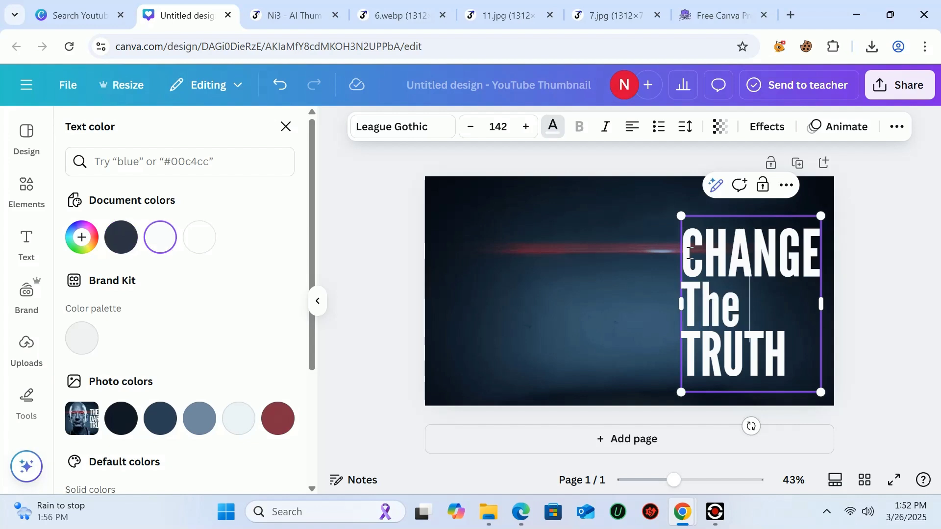
type(" Text")
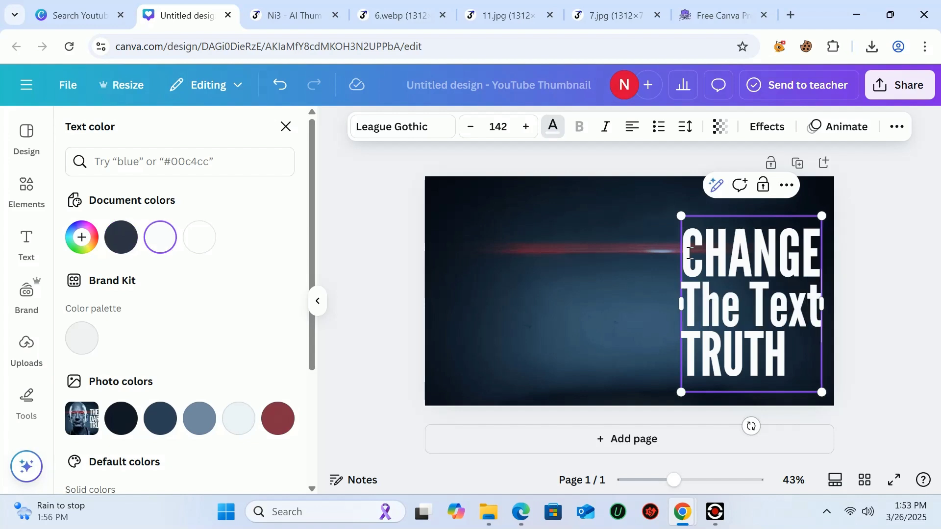
key("Escape")
Centre and widen the title box, then delete the dark background image.
left_click_drag(759, 319, 926, 321)
left_click_drag(588, 319, 459, 318)
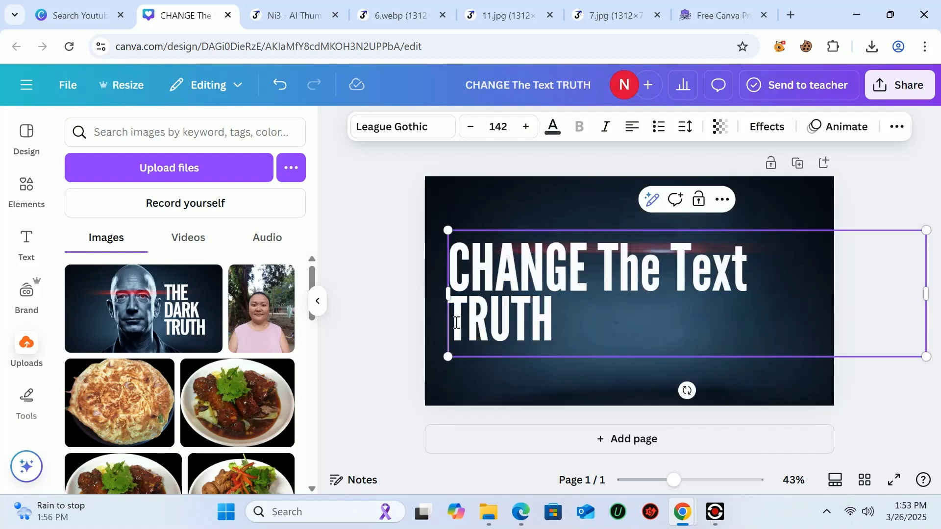
left_click(804, 221)
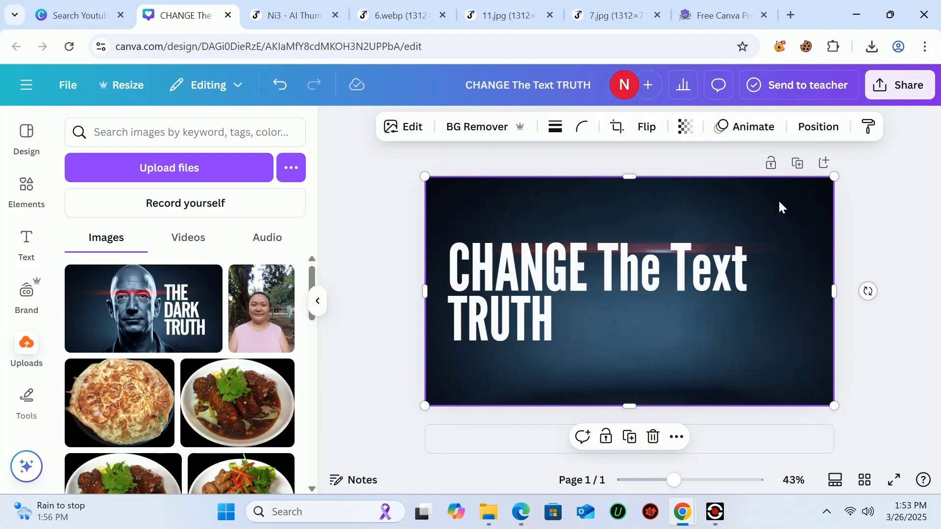
key("Delete")
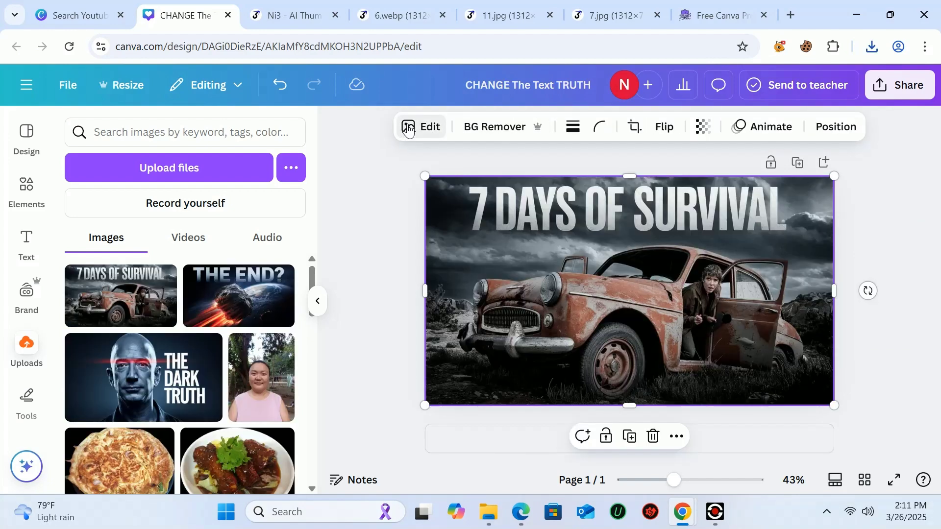
Magic Grab the person beside the rusty car's door and delete her.
left_click(408, 128)
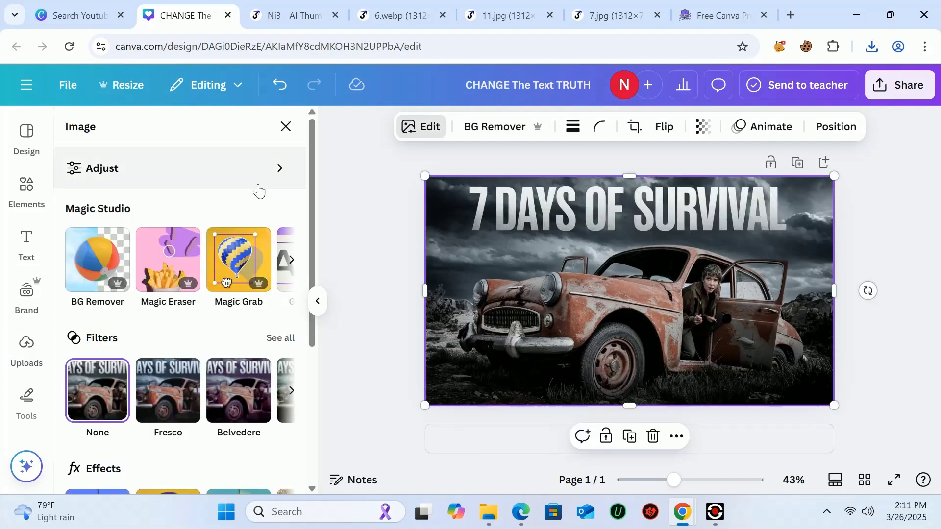
left_click(252, 269)
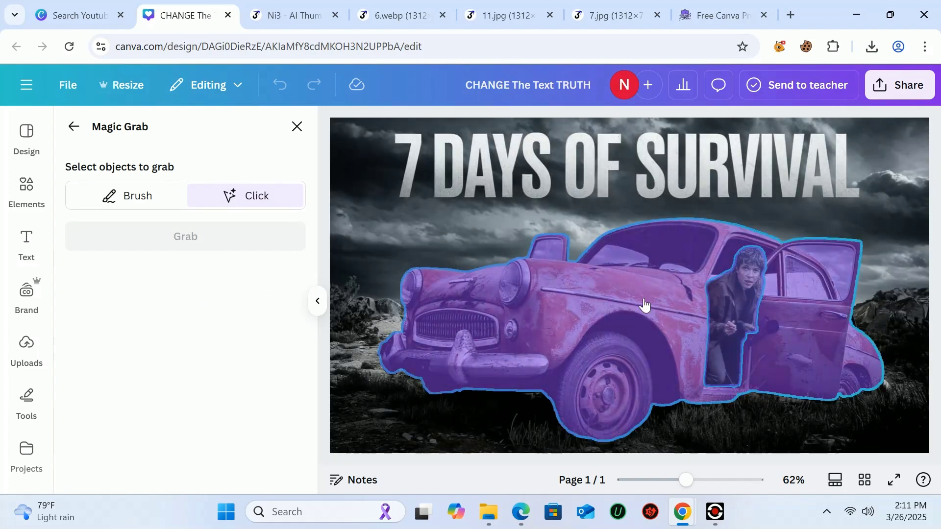
left_click(738, 296)
left_click(738, 301)
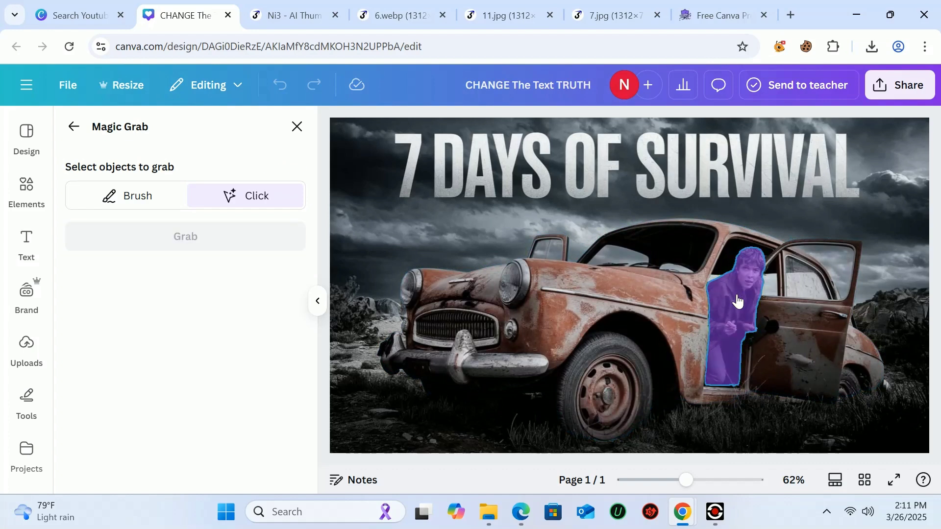
left_click(738, 300)
left_click(157, 247)
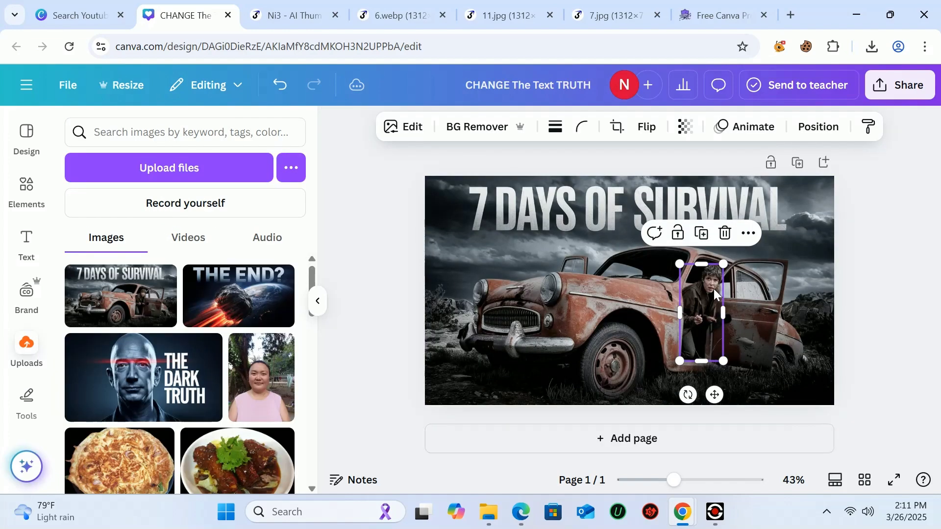
key("Delete")
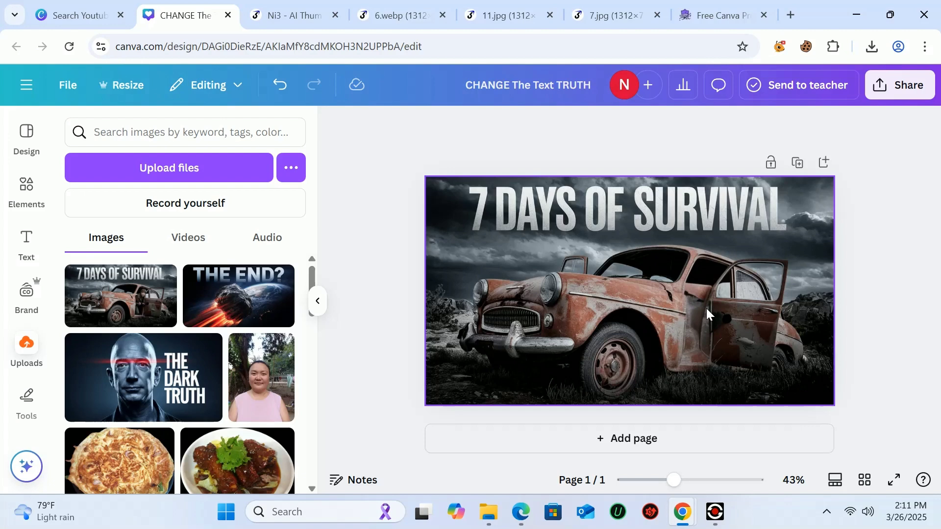
Grab the '7 DAYS OF SURVIVAL' title as text and change it to '30 DAYS OF SURVIVAL'.
left_click(631, 219)
left_click(422, 127)
left_click(291, 262)
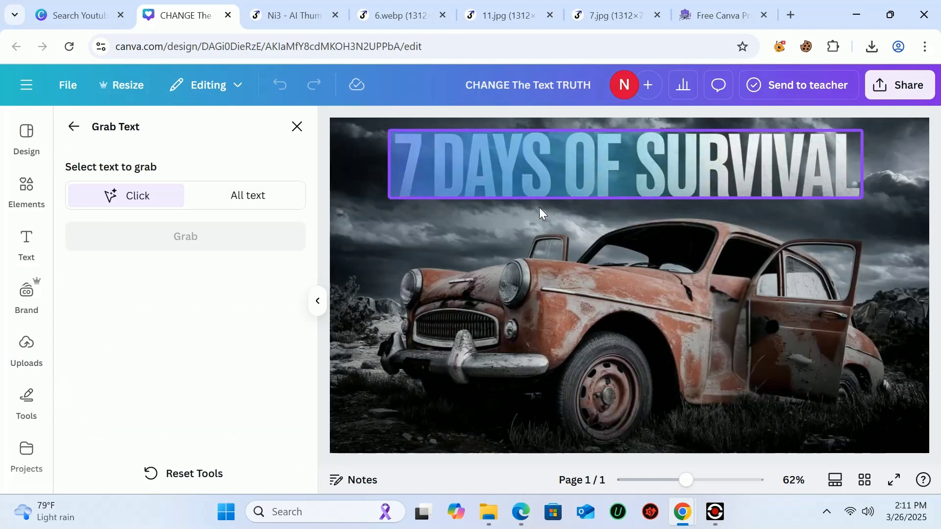
left_click(539, 207)
left_click(186, 236)
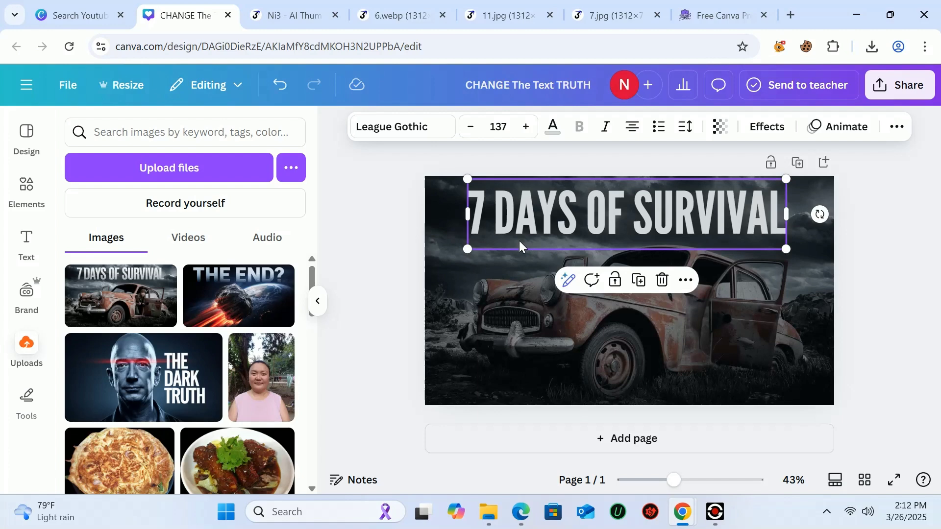
type("30")
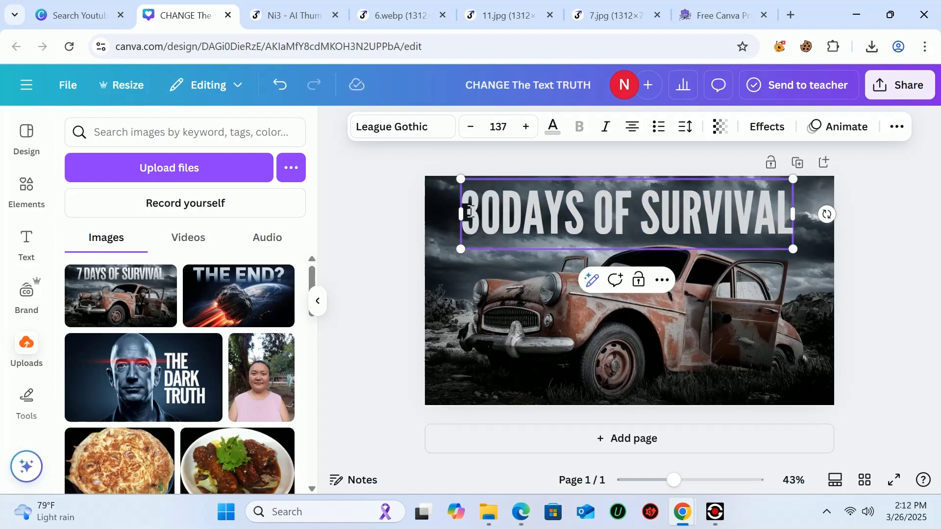
left_click(674, 301)
Magic Grab the rusty car and drag it to sit centred below the title.
left_click(416, 134)
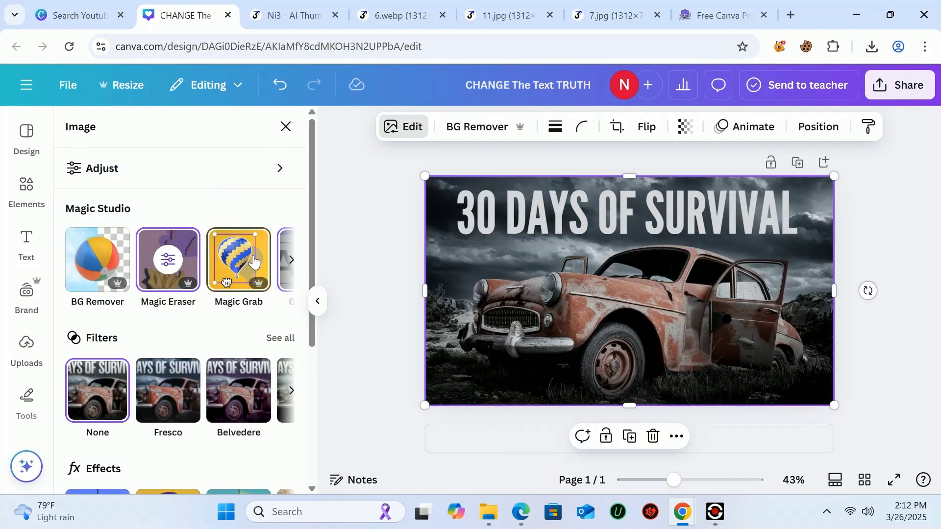
left_click(289, 261)
left_click(121, 260)
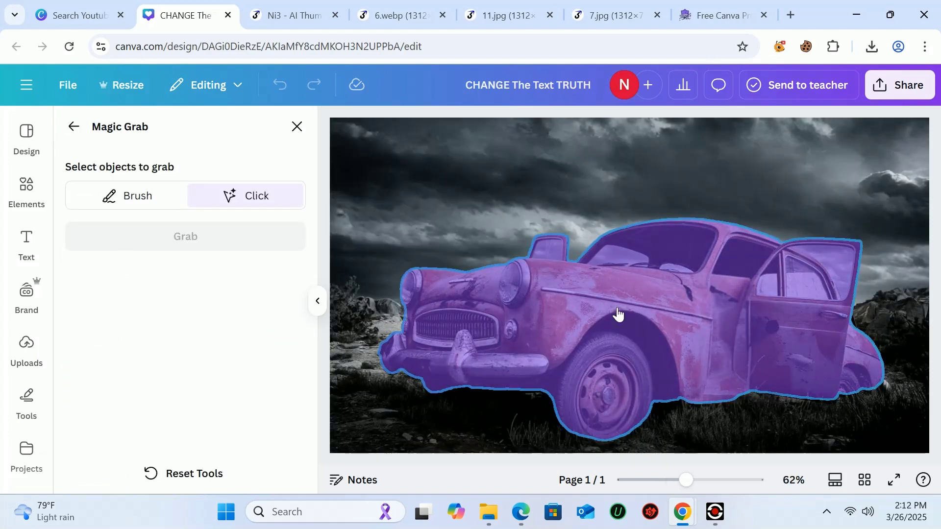
left_click(501, 294)
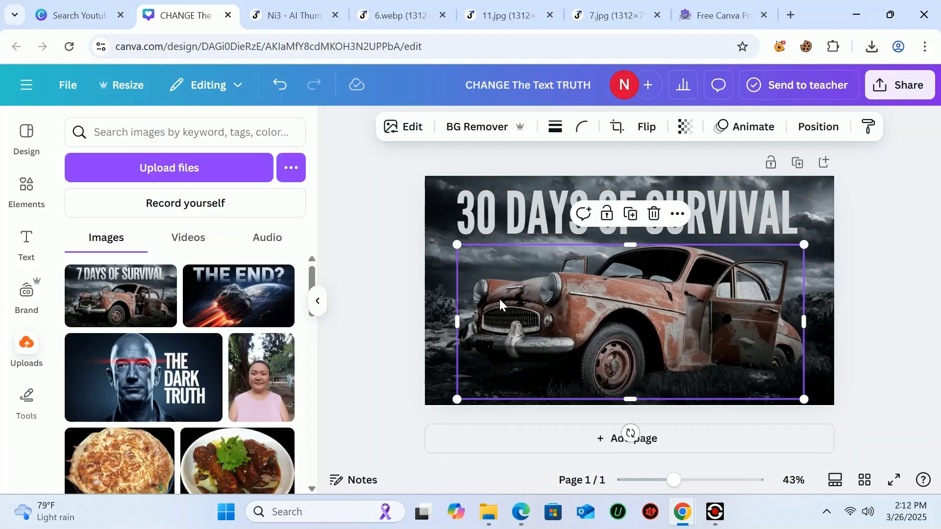
left_click_drag(499, 298, 497, 324)
mouse_move(578, 332)
left_mouse_down()
mouse_move(613, 311)
mouse_move(582, 334)
mouse_move(582, 320)
mouse_move(587, 328)
left_mouse_up()
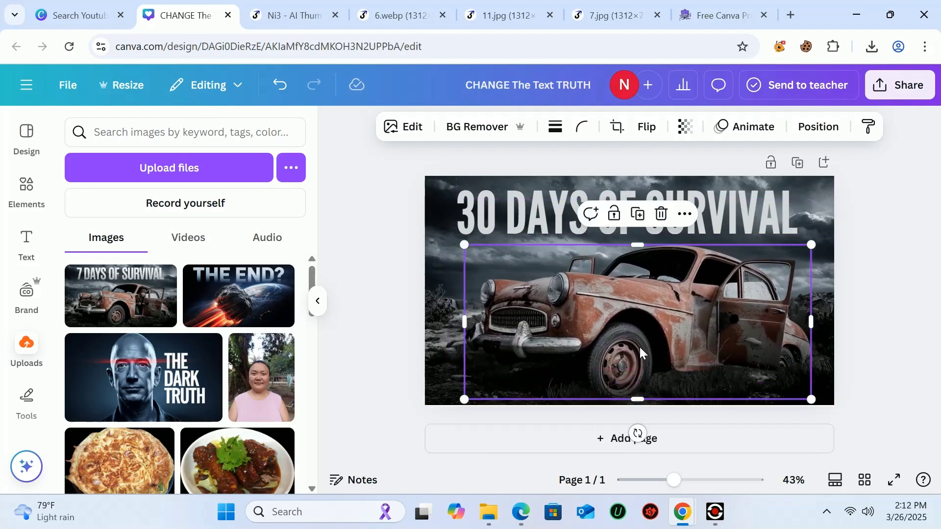
left_click_drag(640, 352, 638, 344)
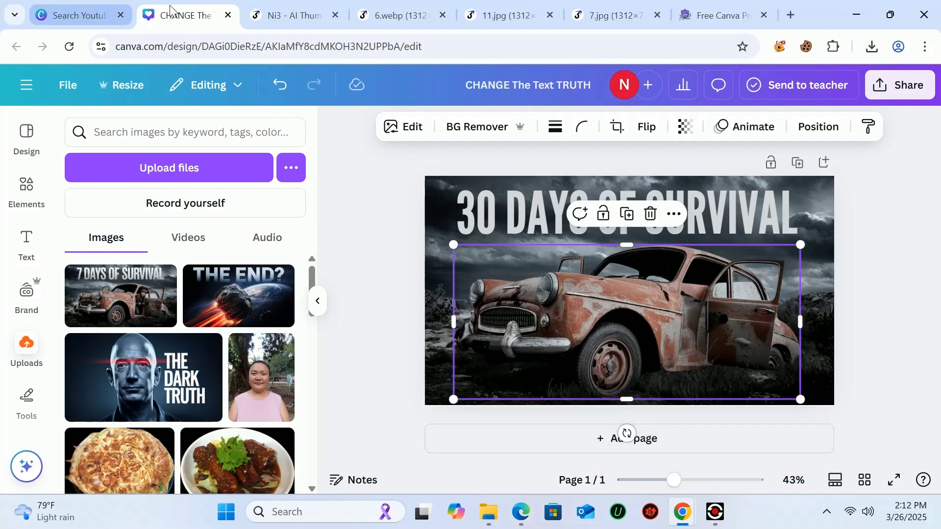
Load more thumbnails in Ni3's community gallery, browse them, and return to the top.
left_click(274, 14)
scroll(293, 254, "down", 3)
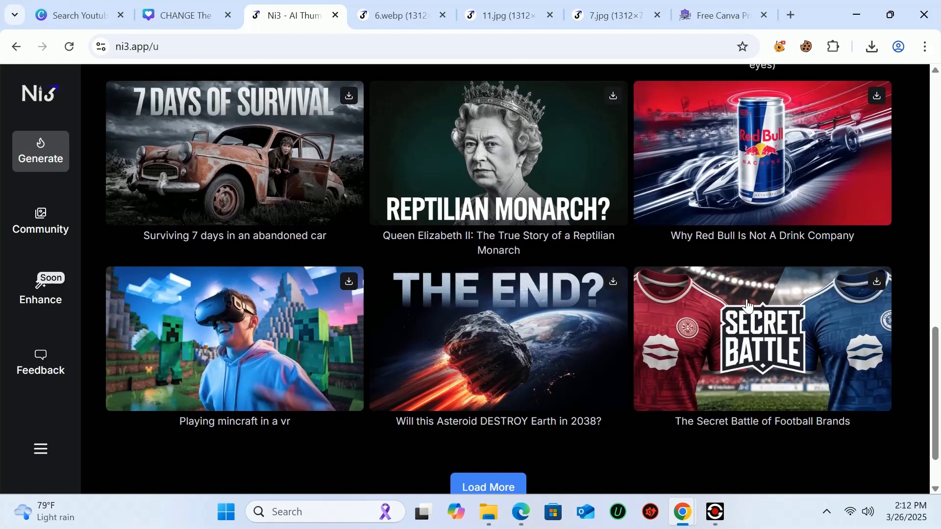
scroll(929, 359, "down", 2)
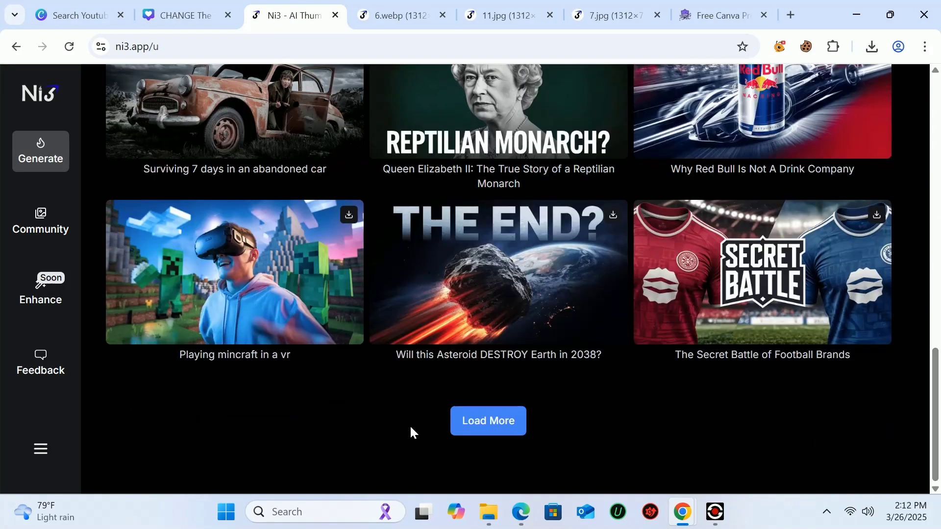
left_click(494, 433)
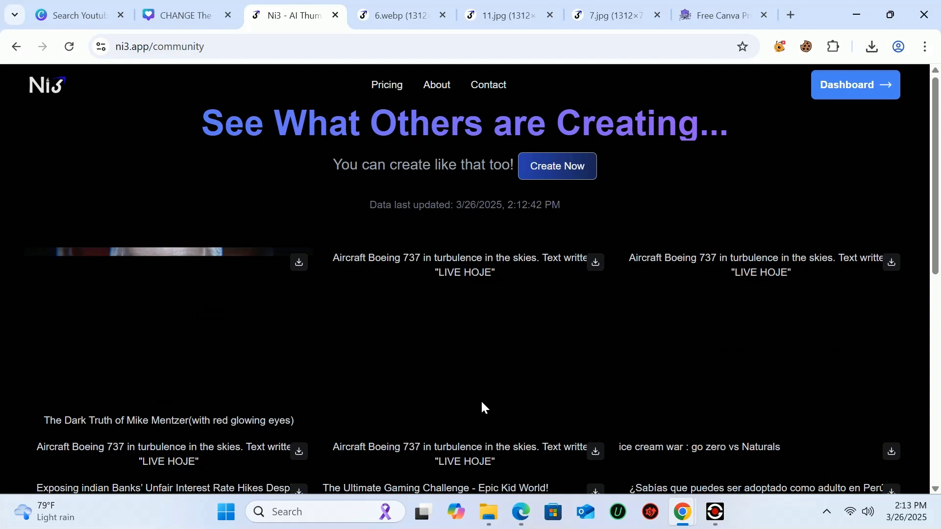
scroll(876, 273, "down", 6)
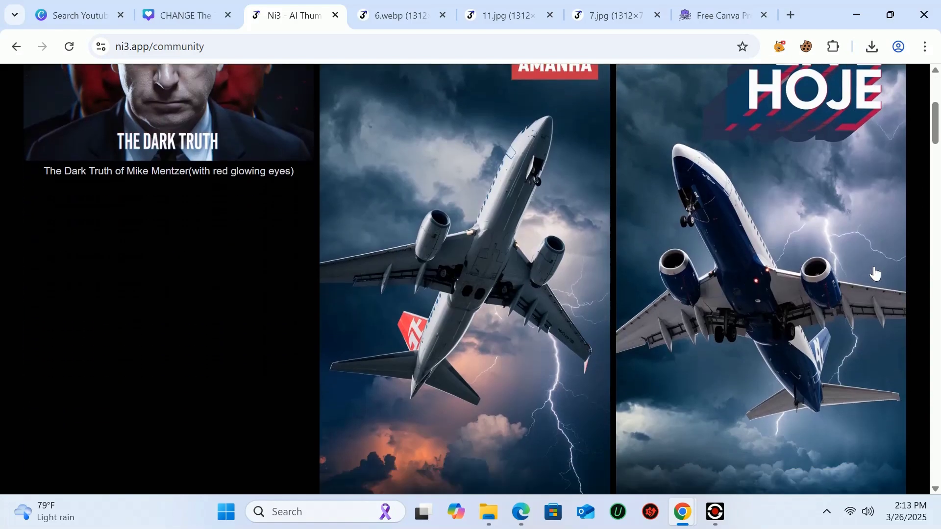
scroll(876, 273, "down", 4)
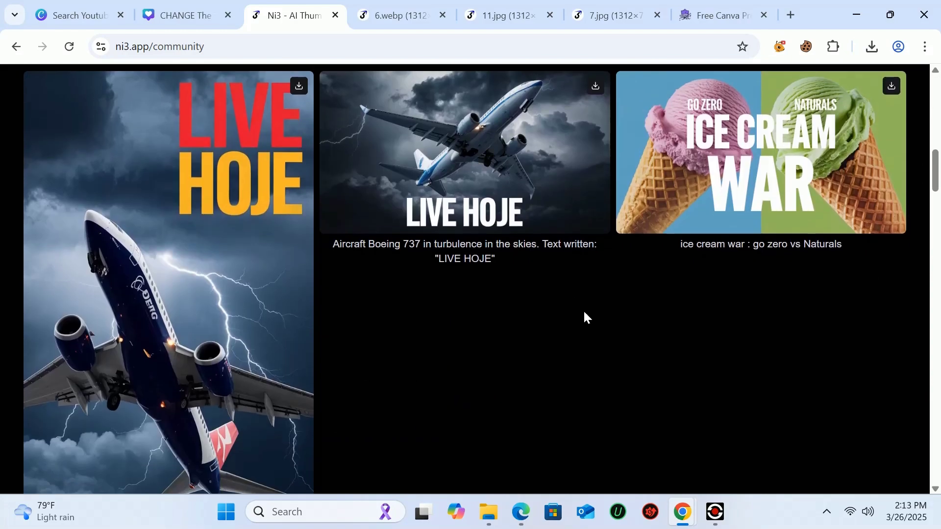
scroll(584, 312, "down", 10)
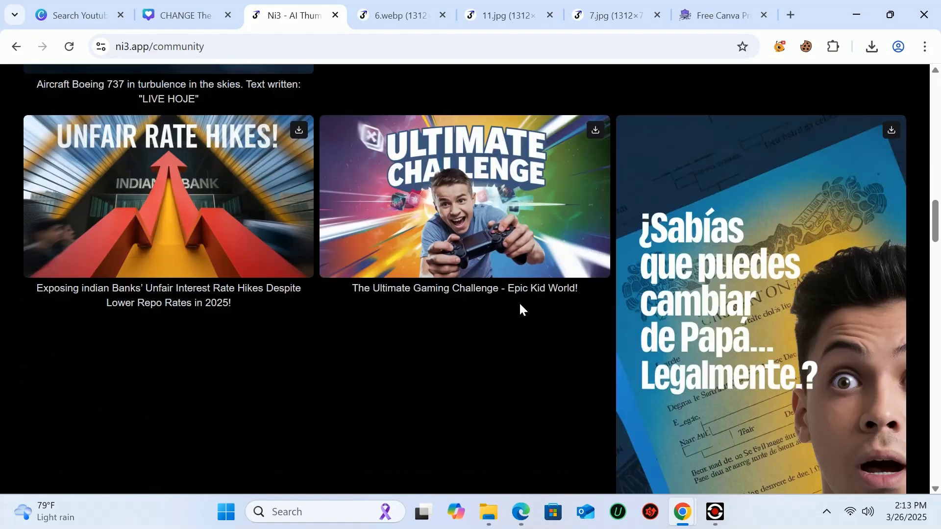
scroll(411, 269, "down", 13)
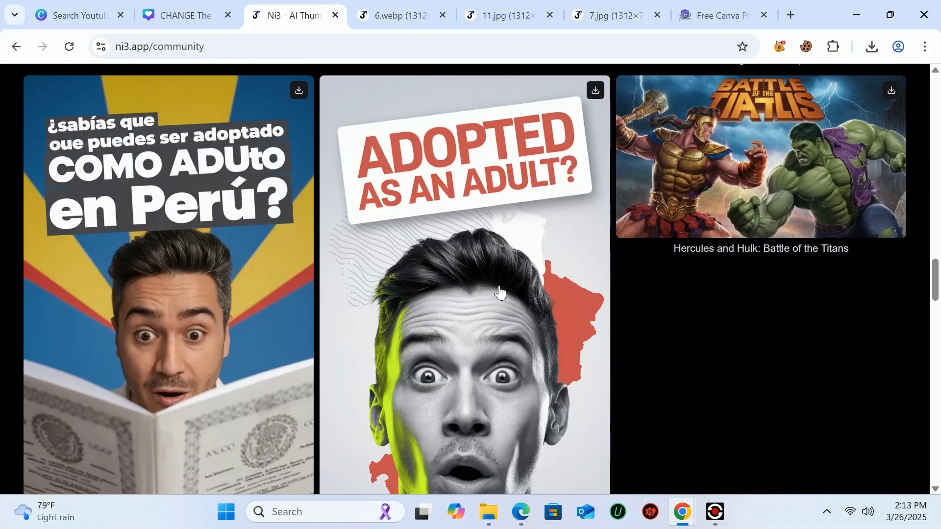
scroll(500, 292, "down", 7)
scroll(500, 292, "up", 8)
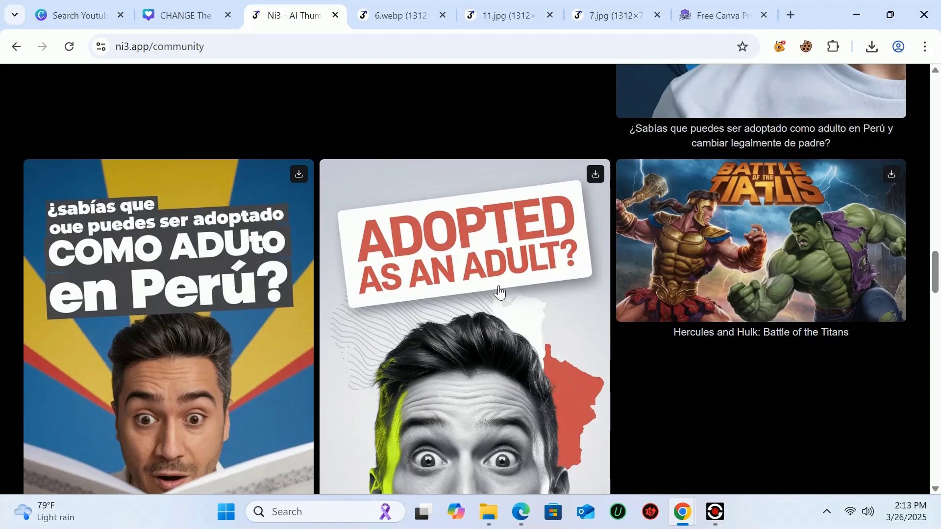
scroll(499, 292, "down", 13)
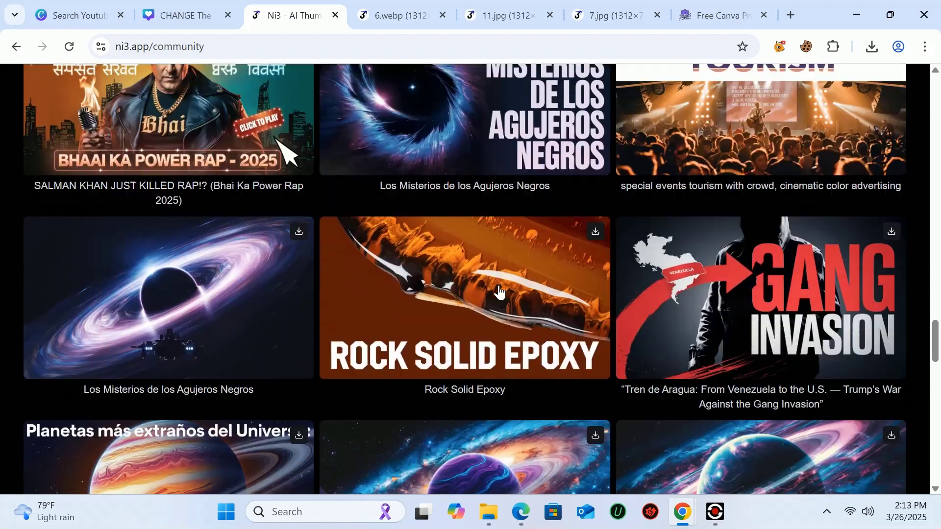
scroll(499, 292, "down", 1)
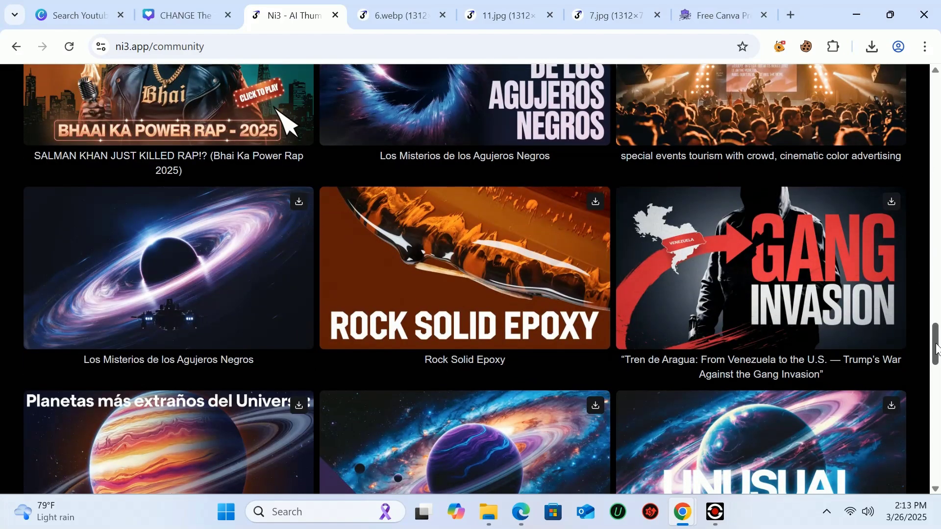
left_click_drag(937, 349, 939, 497)
left_click_drag(937, 454, 935, 86)
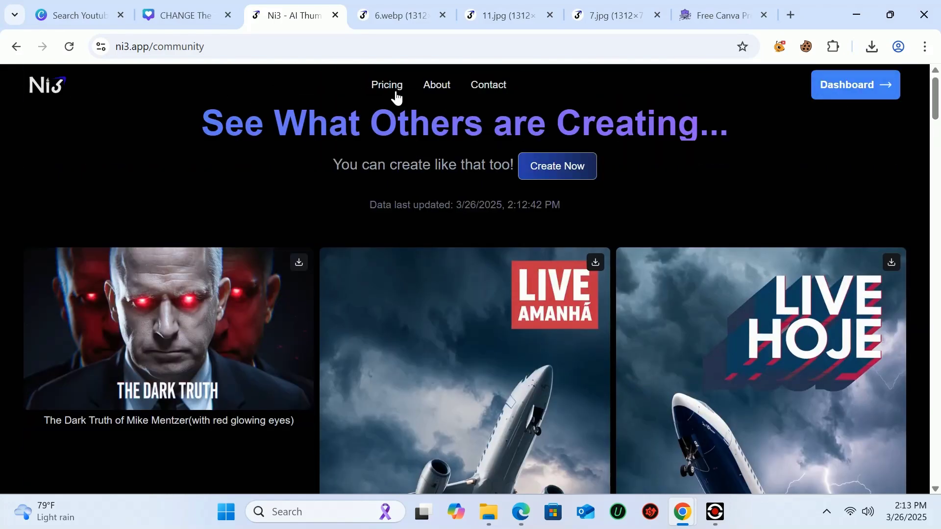
Return to the Ni3 home page and check image options on The Dark Truth and Epic Battles thumbnails.
left_click(44, 91)
scroll(396, 222, "down", 6)
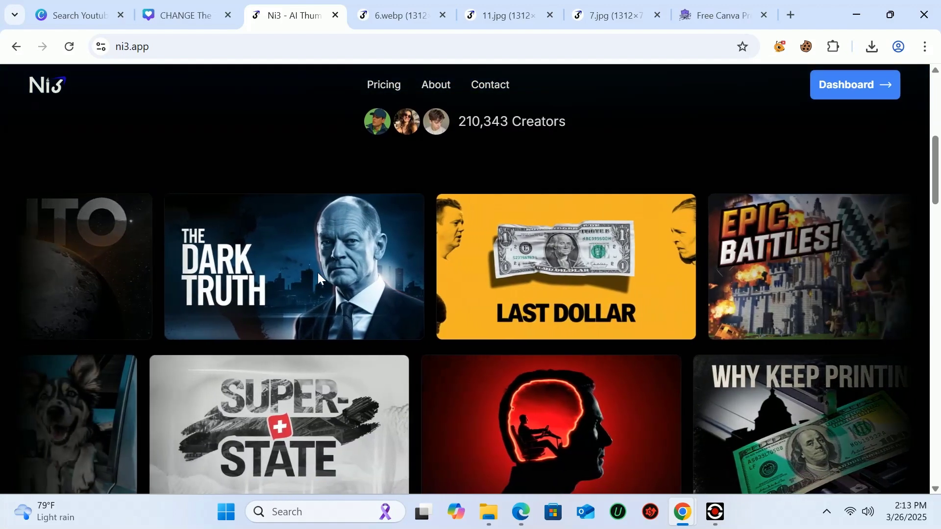
right_click(317, 275)
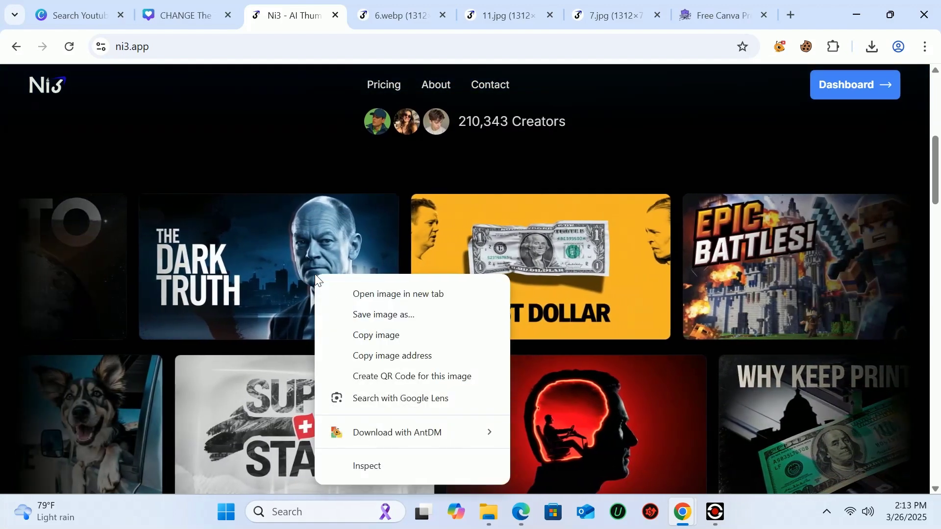
right_click(773, 330)
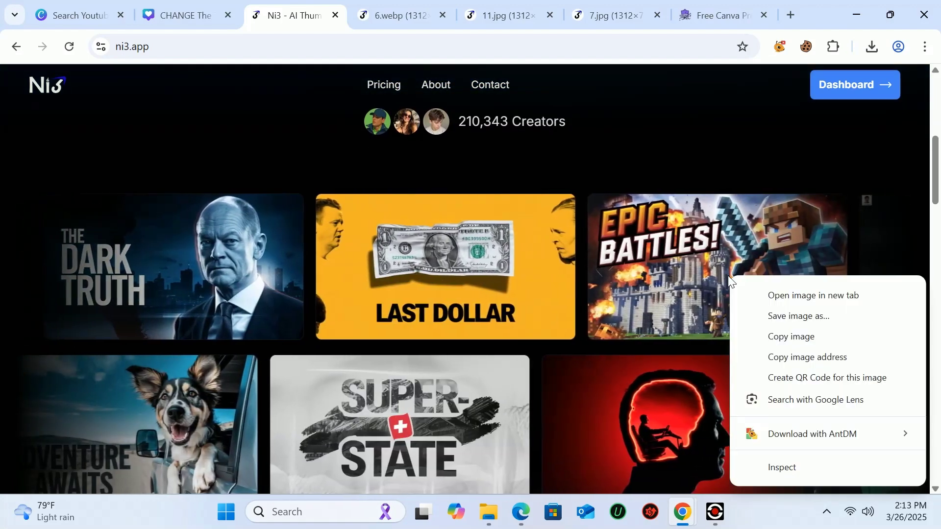
left_click(693, 311)
Expand the 'Will I get copyright?' FAQ answer and select its text.
scroll(693, 311, "down", 6)
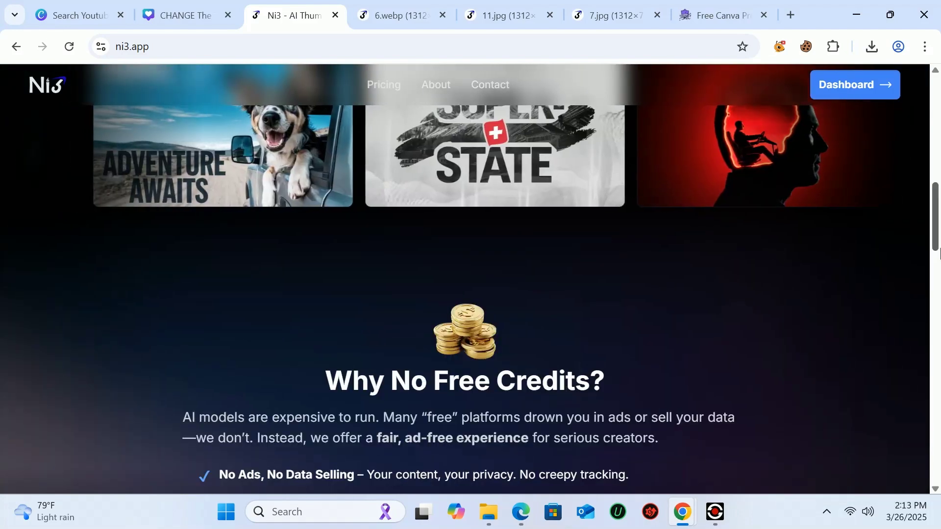
left_click_drag(938, 239, 909, 389)
left_click(223, 235)
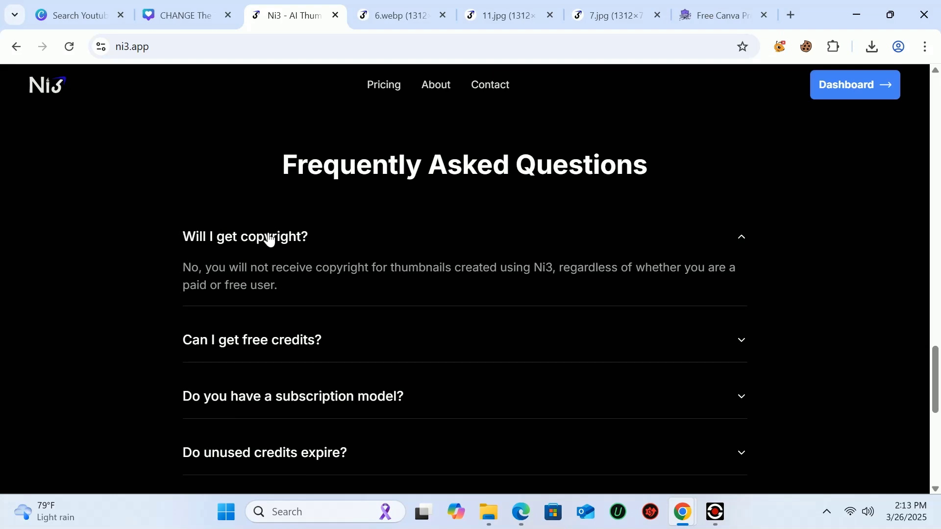
left_click_drag(182, 270, 597, 283)
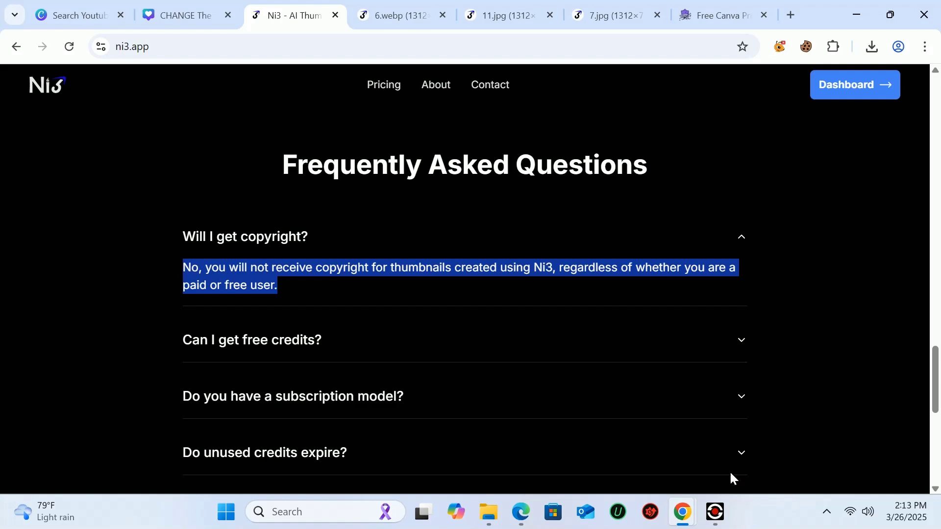
Switch to the 'Free Canva Pro' tab with onhaxpk.net's Canva Pro cookies page.
left_click(721, 19)
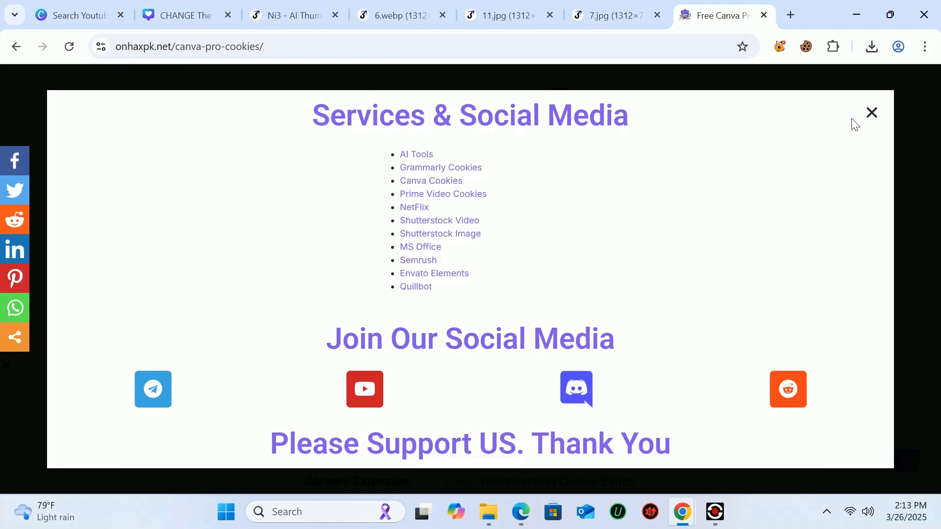